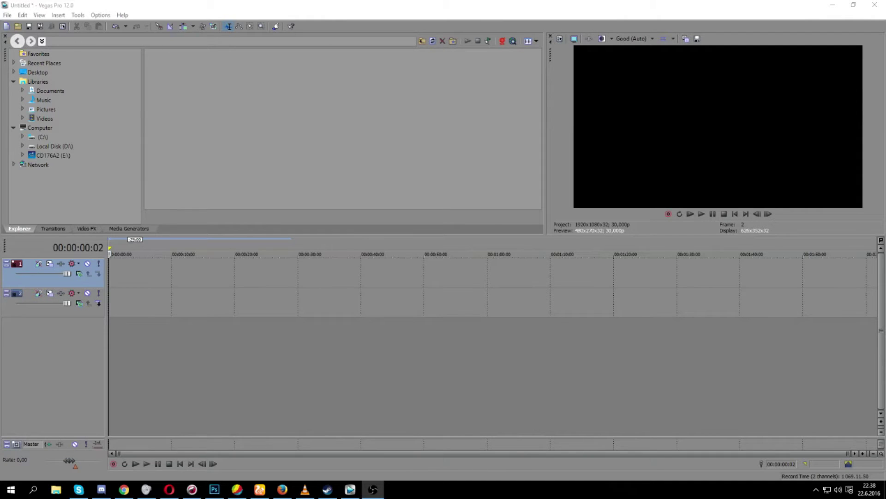
Open the "Bokeh lights holiday background" video from the Stock Vidos folder onto the timeline and play it briefly from near its start.
{"action": "left_click", "coordinate": [18, 26]}
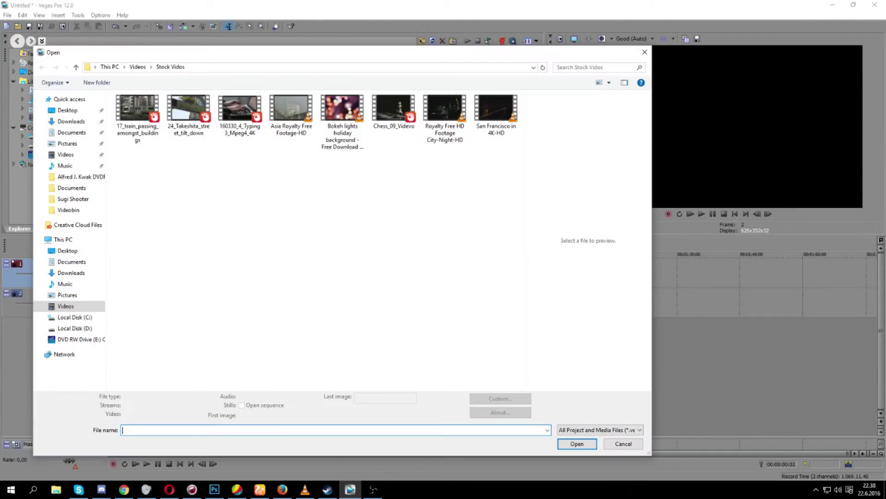
{"action": "double_click", "coordinate": [342, 115]}
{"action": "left_click", "coordinate": [222, 332]}
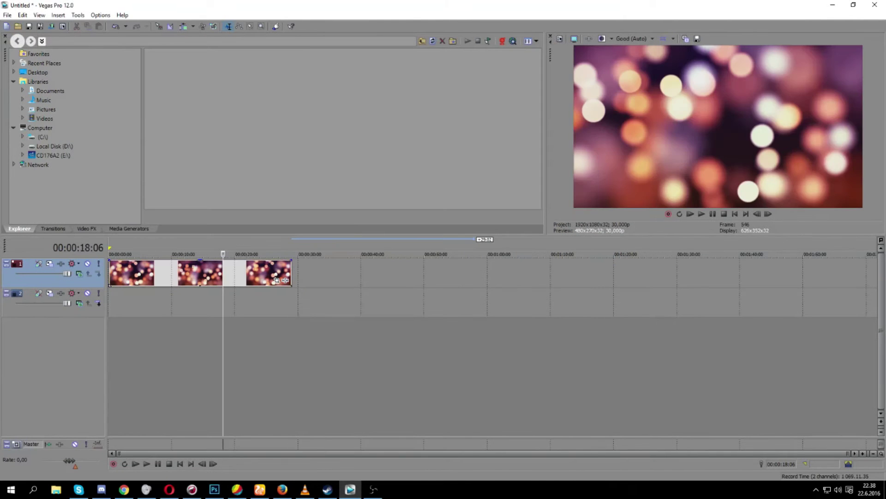
{"action": "left_click", "coordinate": [186, 332]}
{"action": "left_click_drag", "start_coordinate": [170, 333], "coordinate": [167, 333]}
{"action": "left_click", "coordinate": [134, 302]}
{"action": "left_click", "coordinate": [109, 302]}
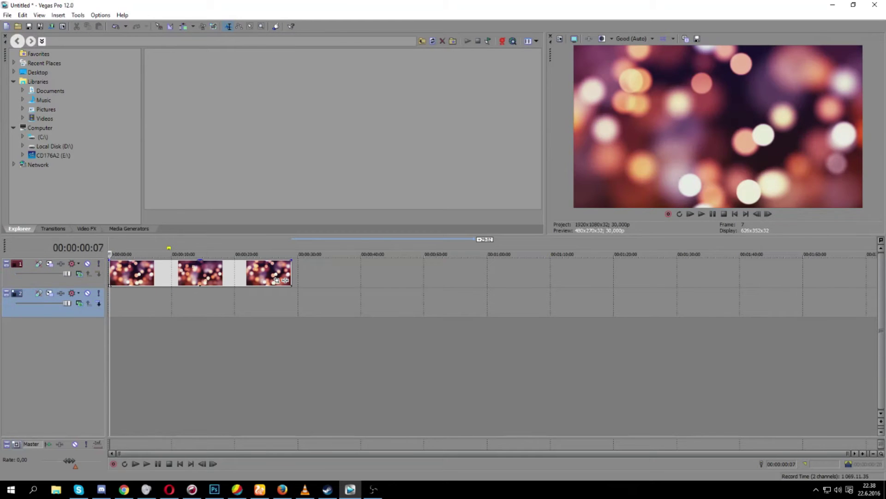
{"action": "key", "text": "space"}
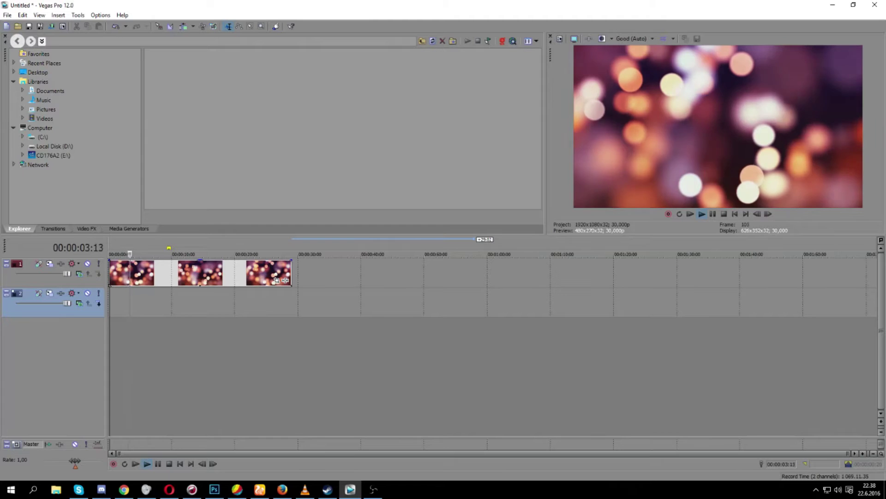
{"action": "key", "text": "space"}
Delete the empty second track and insert a new video track above the bokeh clip.
{"action": "right_click", "coordinate": [71, 314]}
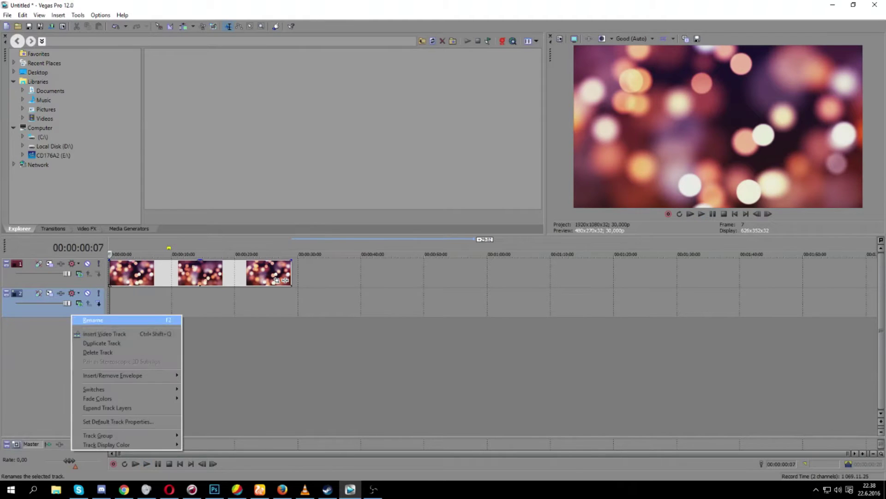
{"action": "left_click", "coordinate": [92, 349]}
{"action": "right_click", "coordinate": [76, 315]}
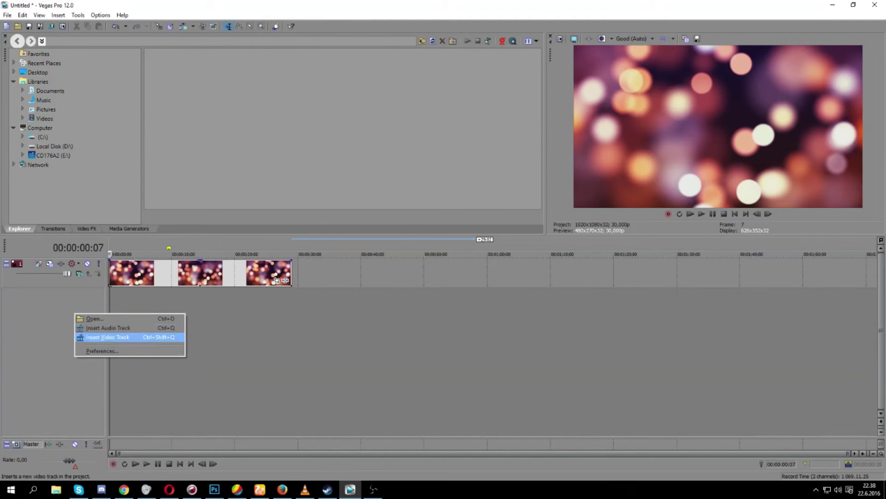
{"action": "left_click", "coordinate": [108, 337]}
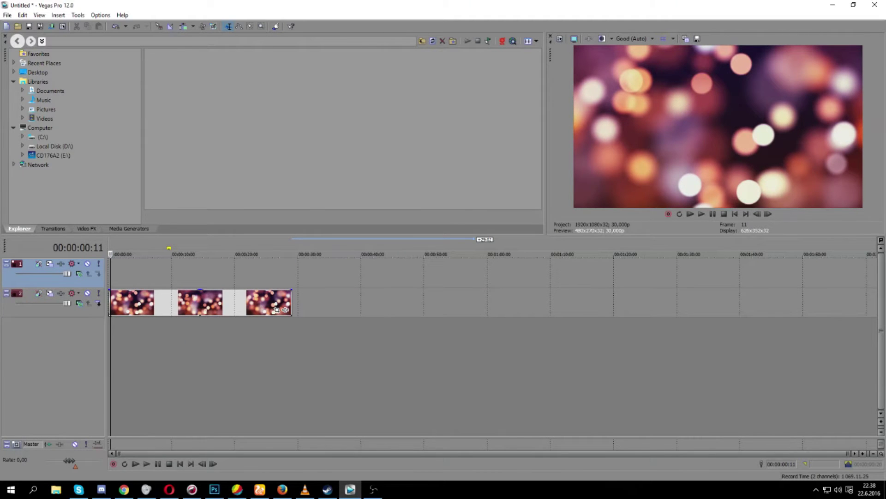
Insert a text media event at the very start of the empty upper track.
{"action": "key", "text": "Home"}
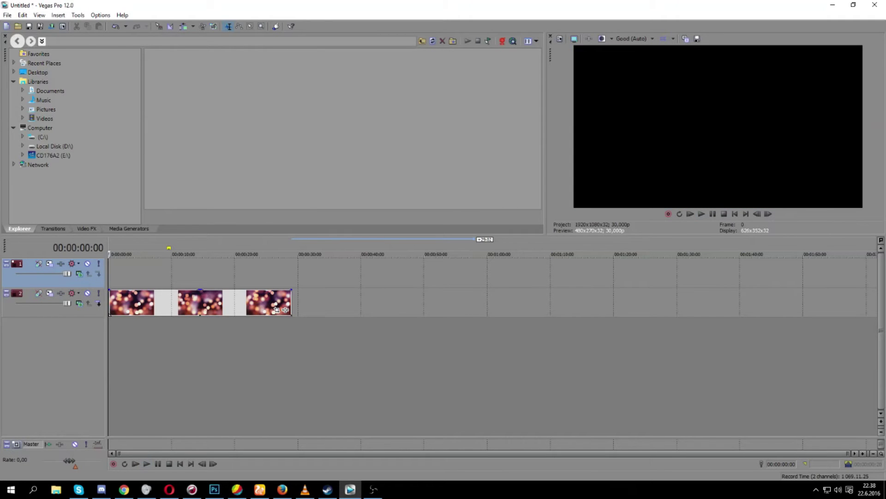
{"action": "right_click", "coordinate": [119, 265]}
{"action": "key", "text": "Down"}
{"action": "key", "text": "Down"}
{"action": "key", "text": "Down"}
{"action": "key", "text": "Down"}
{"action": "key", "text": "Down"}
{"action": "key", "text": "Down"}
{"action": "key", "text": "Down"}
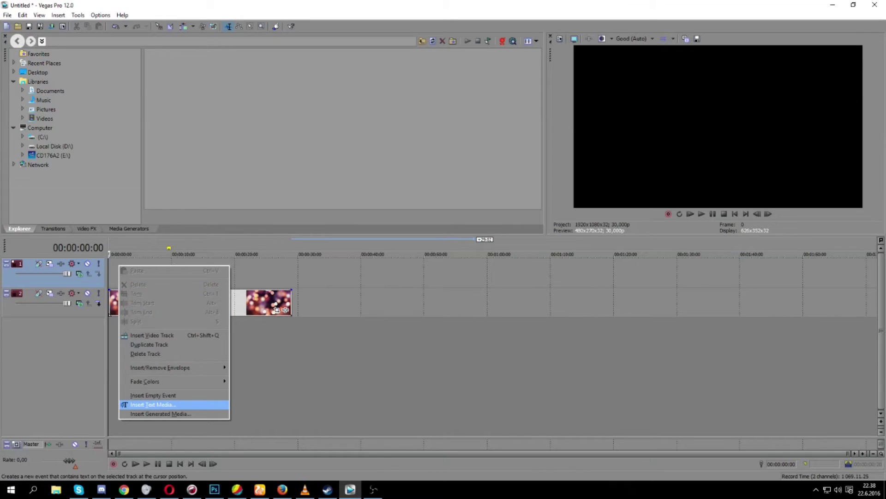
{"action": "key", "text": "Return"}
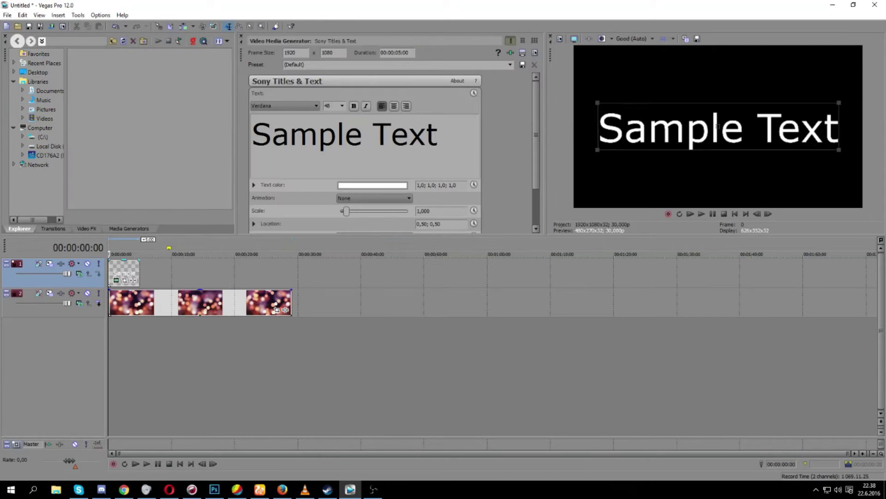
Extend the text event to end together with the bokeh clip and check it at several points.
{"action": "left_click_drag", "start_coordinate": [139, 272], "coordinate": [292, 272]}
{"action": "left_click", "coordinate": [176, 346]}
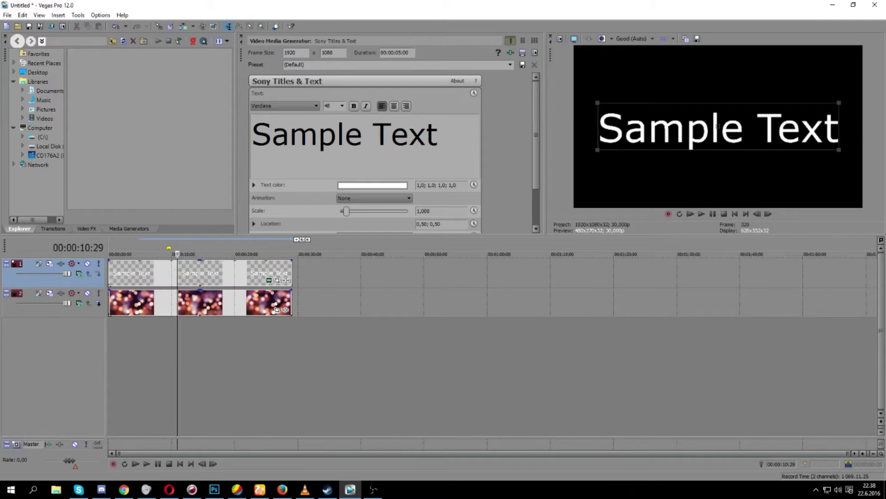
{"action": "left_click", "coordinate": [204, 346]}
{"action": "left_click", "coordinate": [167, 346]}
{"action": "left_click", "coordinate": [124, 346]}
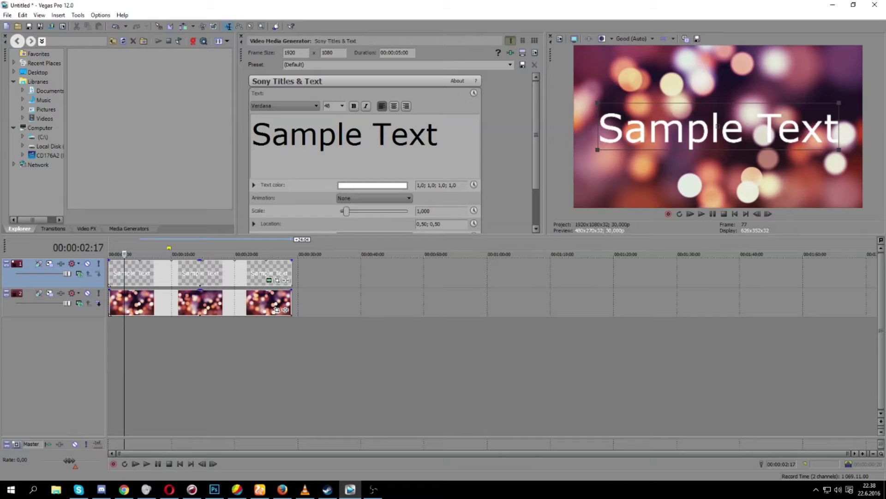
Clear the sample text from the title and set the generated media's duration to 20:00:00:00.
{"action": "key", "text": "ctrl+a"}
{"action": "key", "text": "BackSpace"}
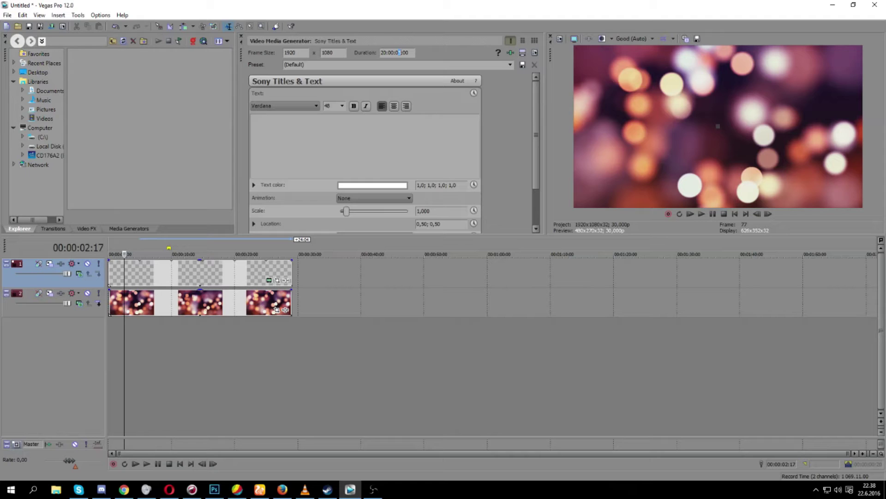
{"action": "double_click", "coordinate": [394, 53]}
Add the Sony Timecode effect to the blank text event and play the timeline from the beginning.
{"action": "left_click", "coordinate": [269, 280]}
{"action": "left_click", "coordinate": [277, 280]}
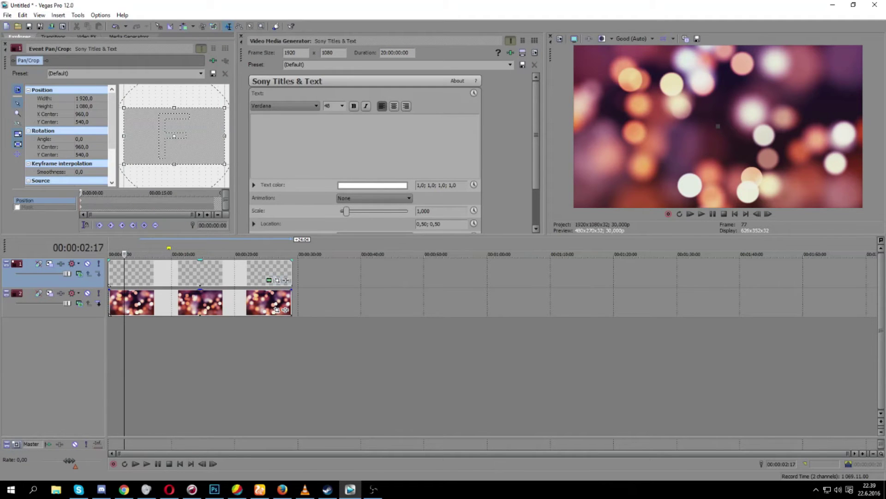
{"action": "left_click", "coordinate": [285, 309]}
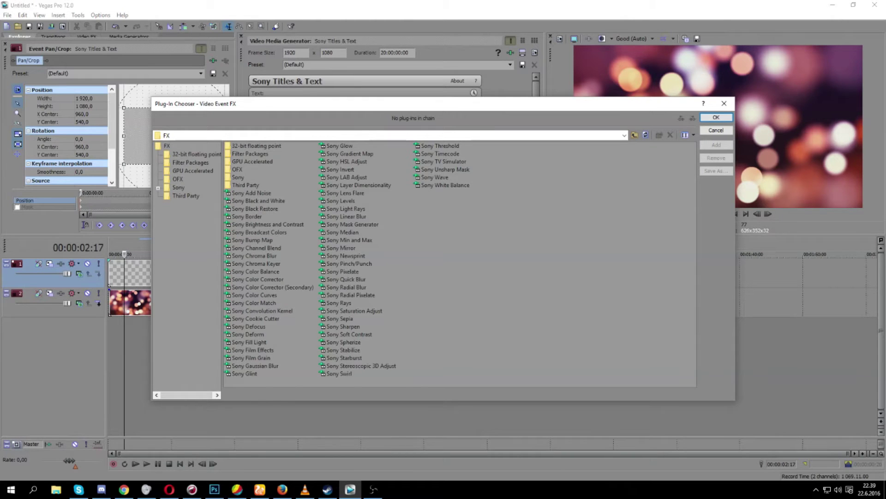
{"action": "left_click", "coordinate": [439, 153]}
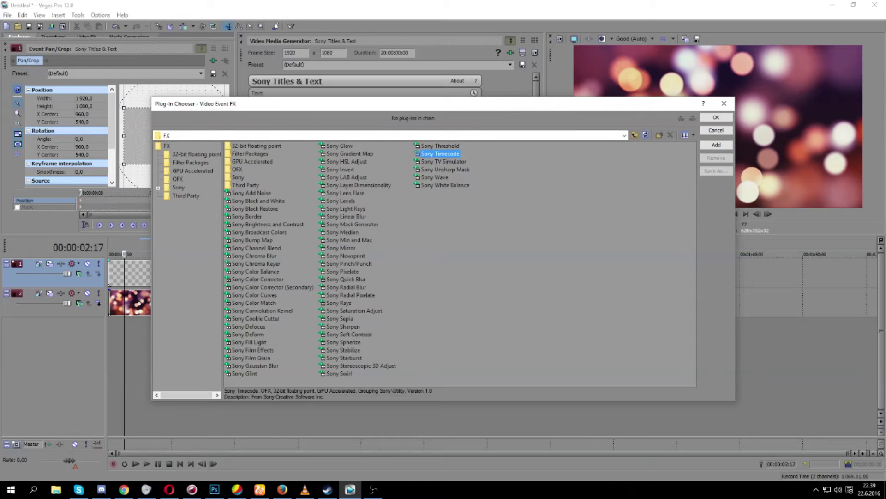
{"action": "key", "text": "Return"}
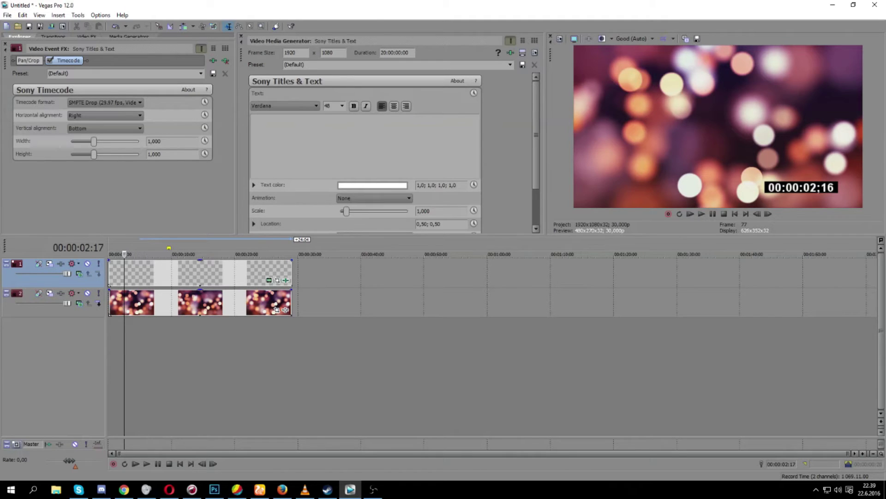
{"action": "key", "text": "Home"}
{"action": "key", "text": "space"}
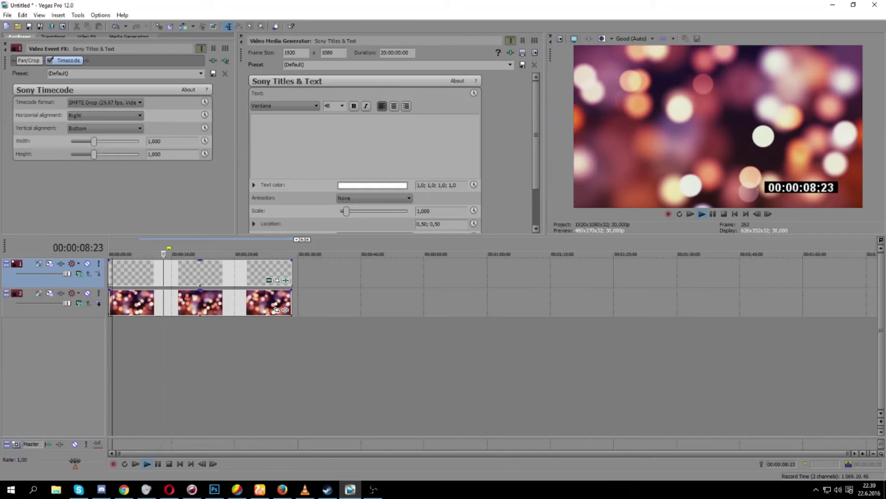
{"action": "key", "text": "space"}
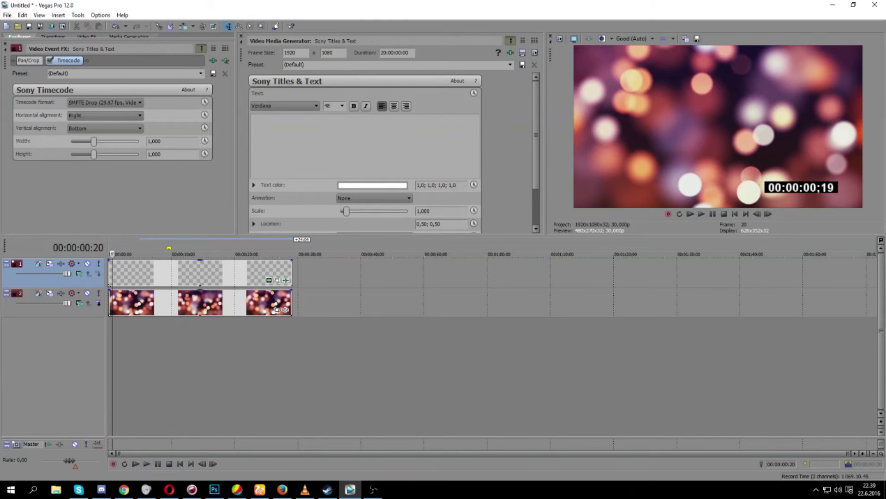
Try the SMPTE Non-Drop (29.97 fps, Video) timecode format and return to SMPTE Drop (29.97 fps, Video).
{"action": "left_click_drag", "start_coordinate": [106, 40], "coordinate": [106, 56]}
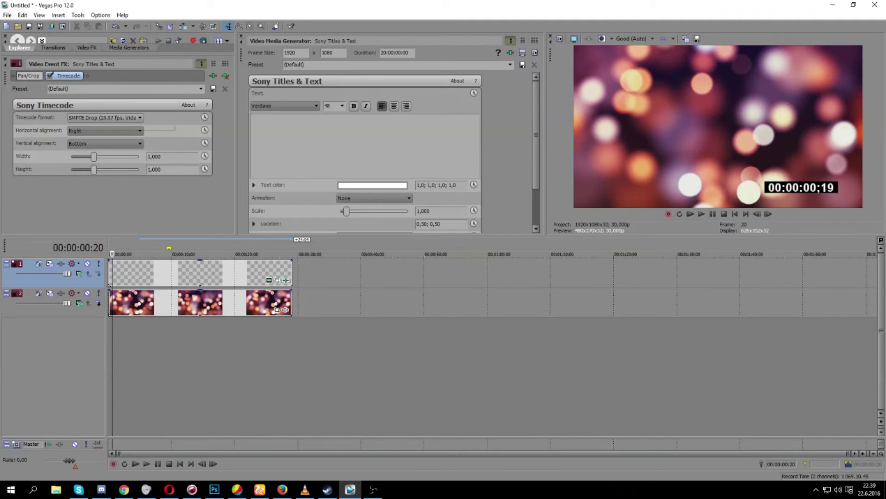
{"action": "left_click", "coordinate": [105, 118]}
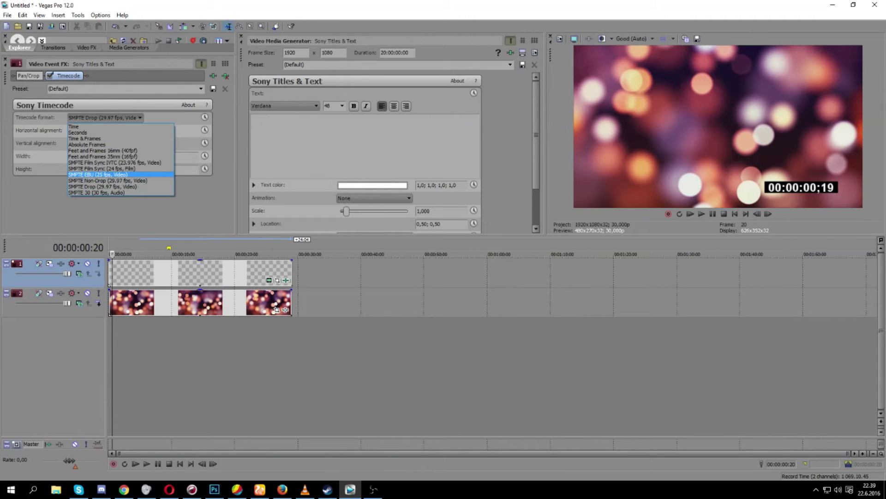
{"action": "key", "text": "Return"}
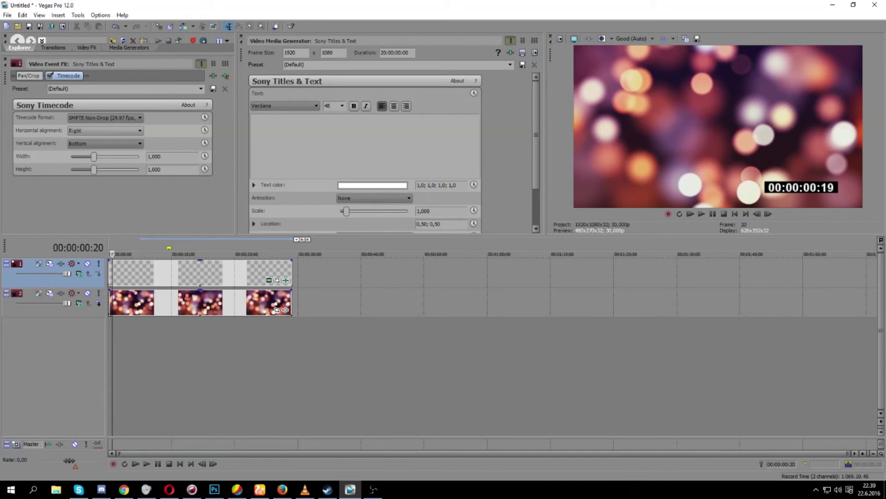
{"action": "left_click", "coordinate": [106, 117]}
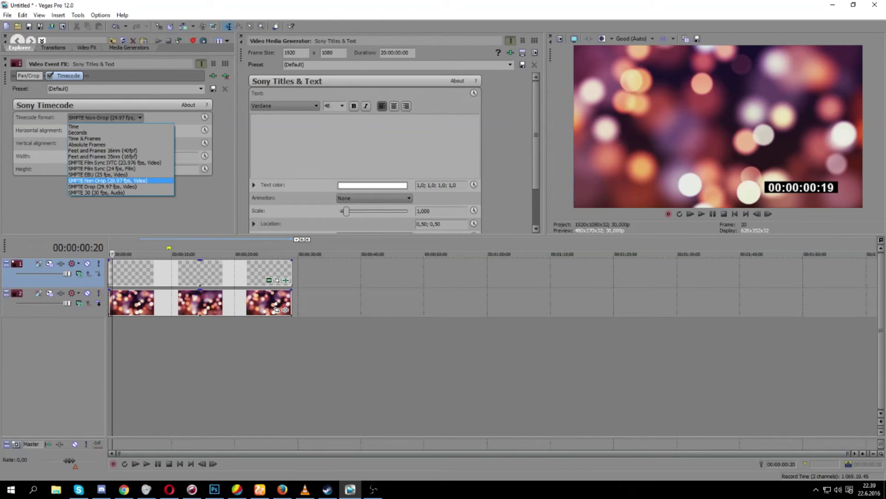
{"action": "key", "text": "Down"}
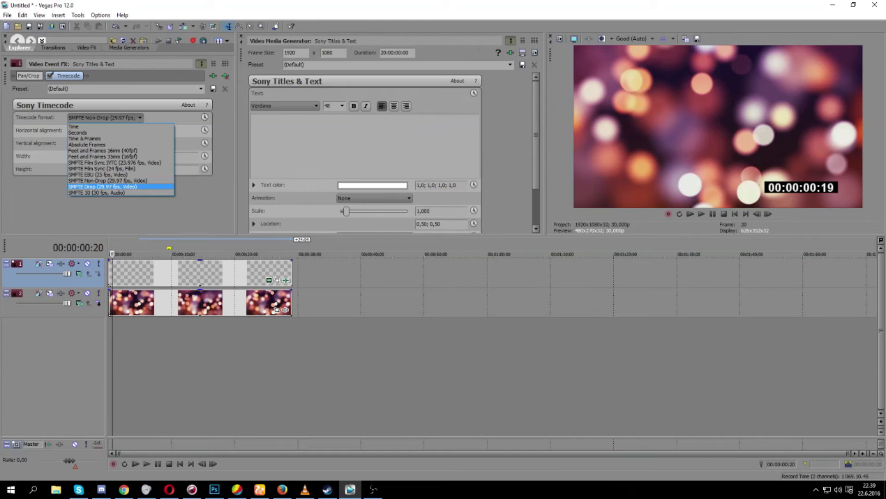
{"action": "key", "text": "Return"}
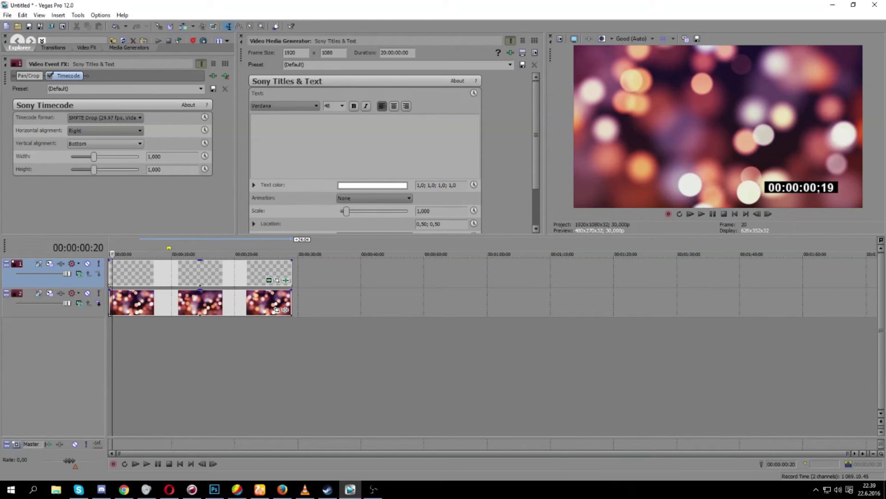
Set the timecode format to Seconds and preview it in playback.
{"action": "left_click", "coordinate": [105, 117]}
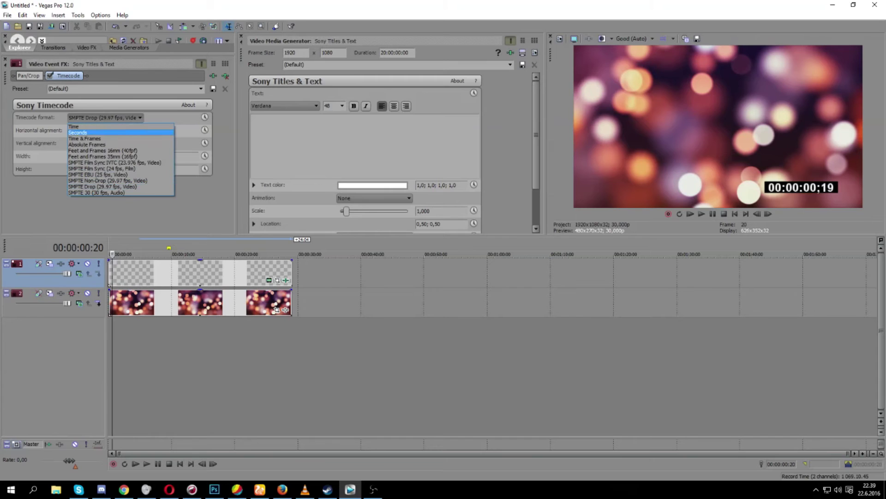
{"action": "left_click", "coordinate": [106, 132]}
{"action": "key", "text": "space"}
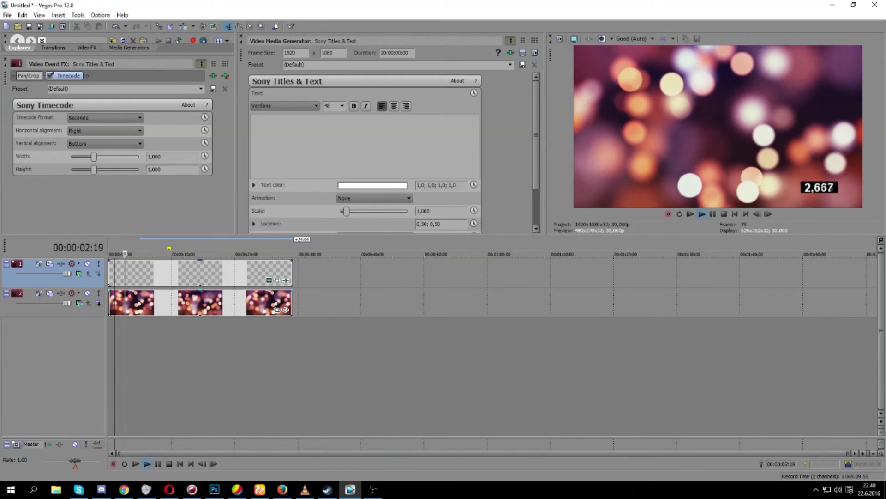
{"action": "key", "text": "space"}
Set the timecode format to Time and preview it from about four seconds into the clip.
{"action": "left_click", "coordinate": [106, 117]}
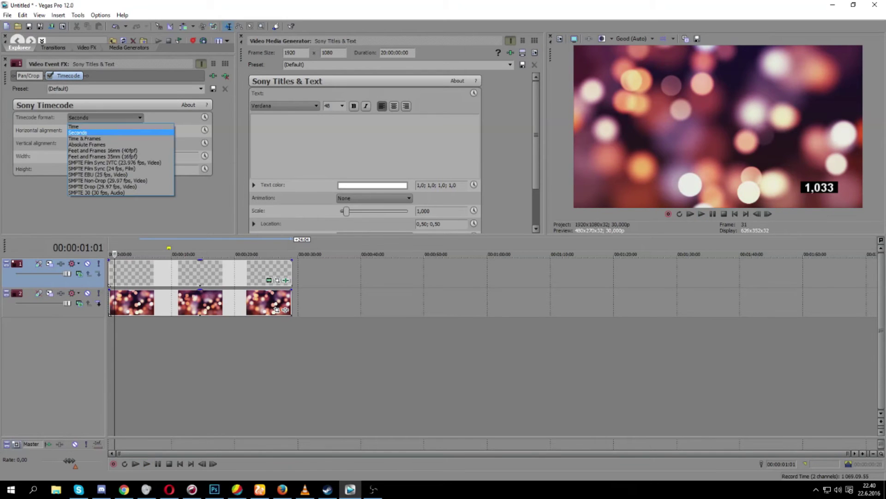
{"action": "left_click", "coordinate": [105, 126]}
{"action": "left_click", "coordinate": [132, 254]}
{"action": "key", "text": "space"}
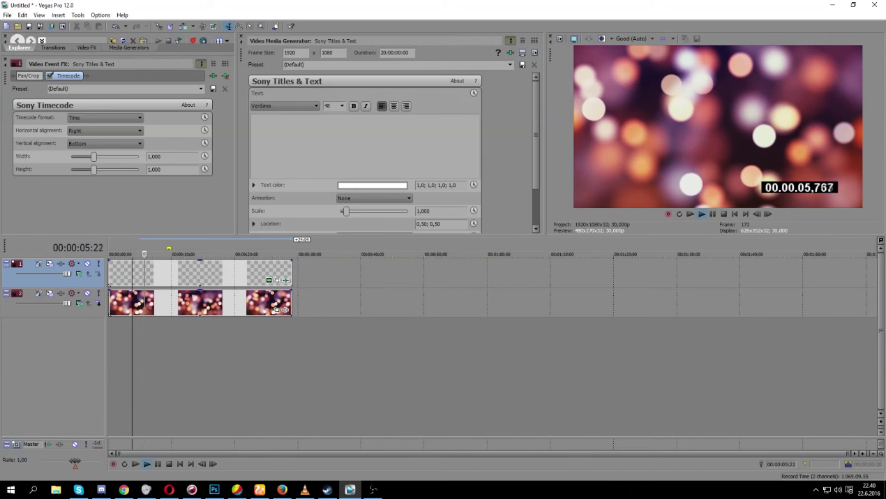
{"action": "key", "text": "space"}
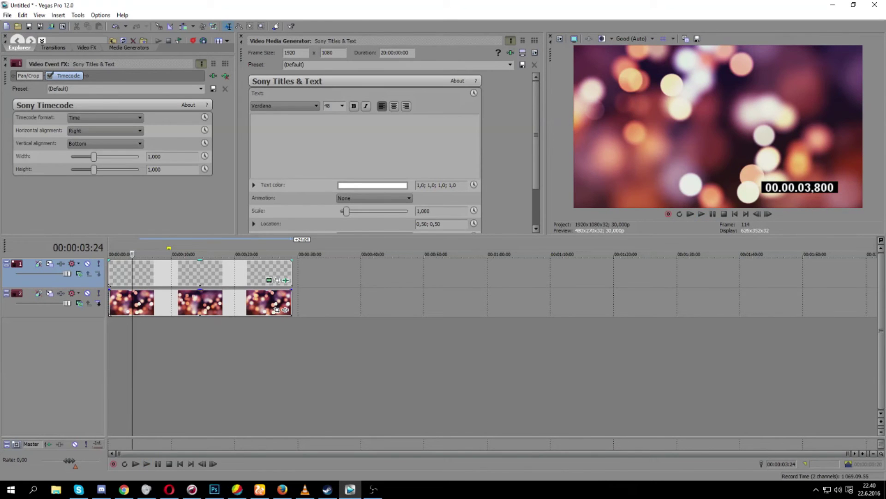
Set the timecode format back to SMPTE Drop (29.97 fps, Video).
{"action": "left_click", "coordinate": [105, 117]}
{"action": "key", "text": "Up"}
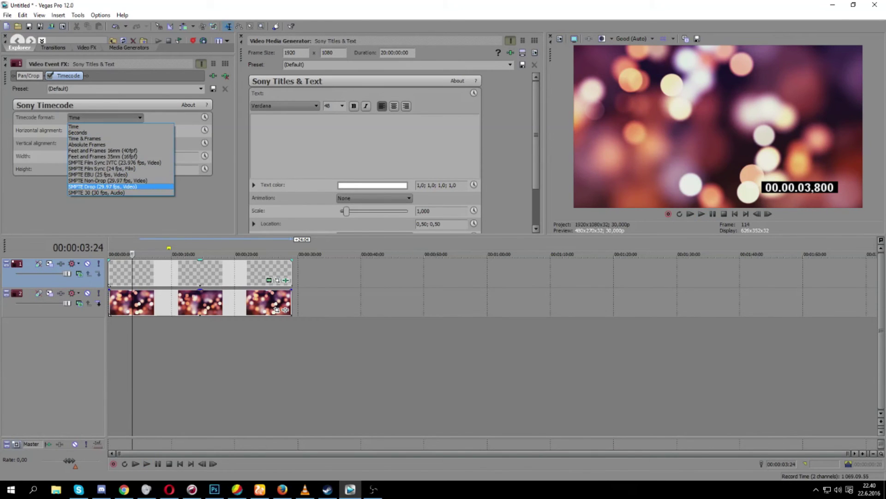
{"action": "key", "text": "Return"}
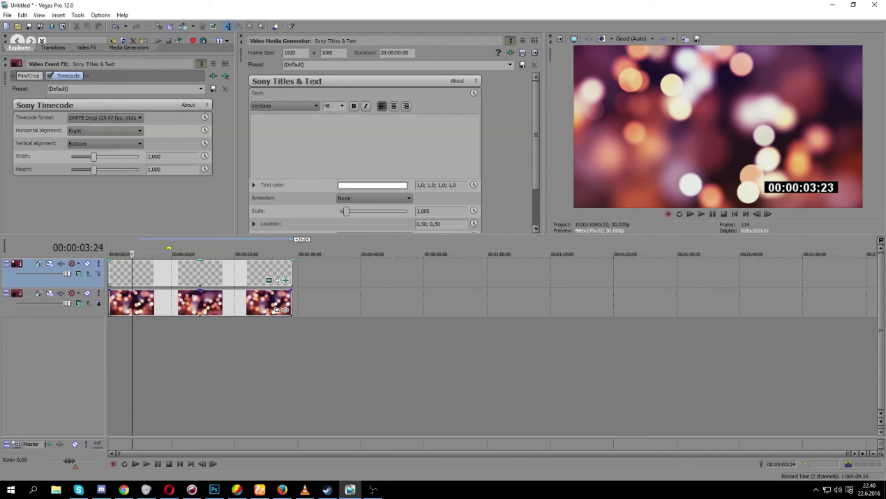
Set the timecode format to SMPTE Non-Drop (29.97 fps, Video) and its horizontal alignment to Middle.
{"action": "key", "text": "alt+Down"}
{"action": "key", "text": "Up"}
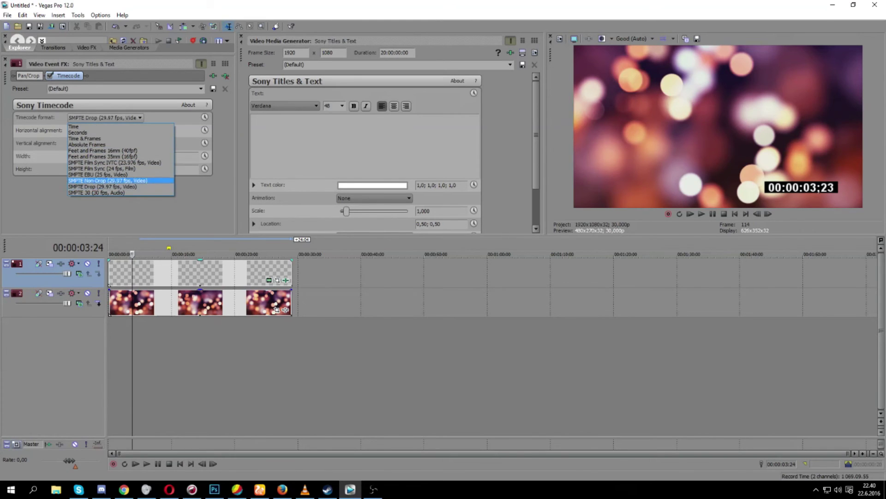
{"action": "key", "text": "Return"}
{"action": "left_click", "coordinate": [106, 131]}
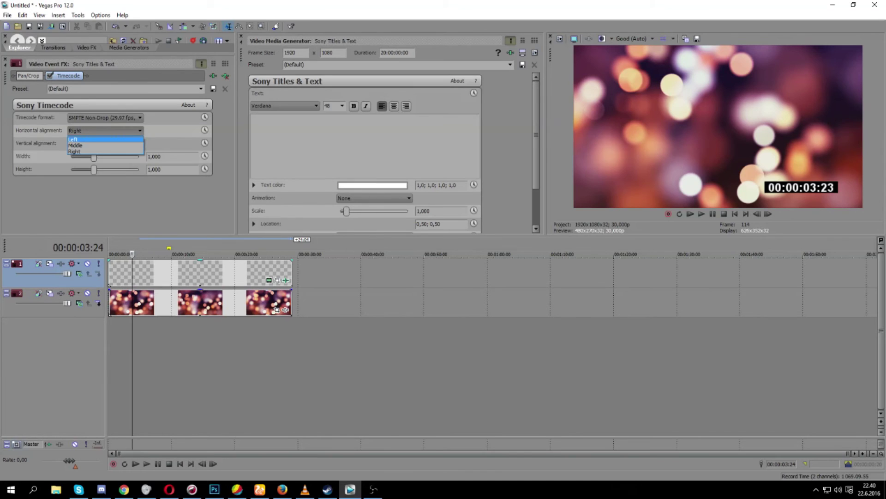
{"action": "key", "text": "Return"}
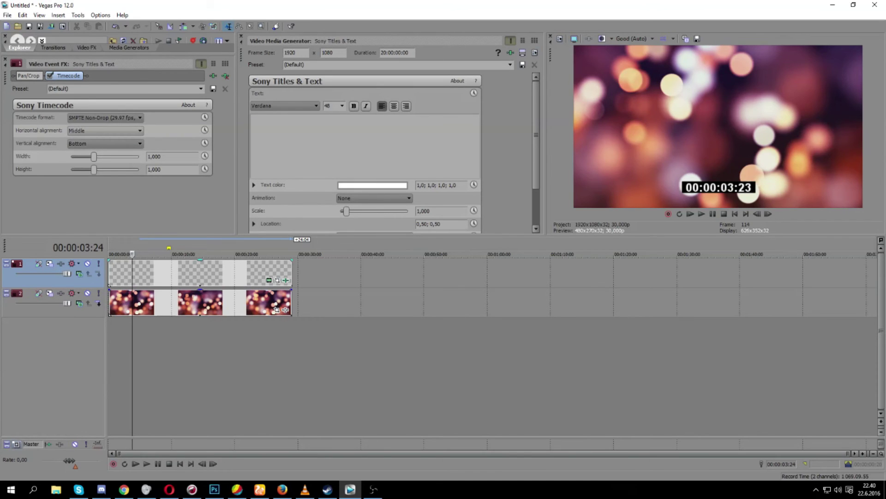
Preview the timecode at several points along the clip, ending at about 20 seconds.
{"action": "left_click", "coordinate": [157, 272]}
{"action": "left_click", "coordinate": [189, 273]}
{"action": "left_click", "coordinate": [236, 272]}
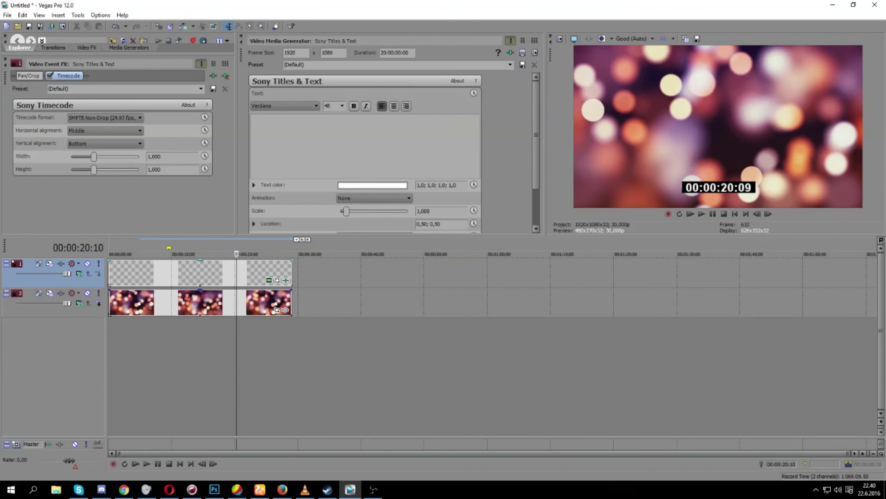
Try the timecode overlay with its horizontal alignment set to Left.
{"action": "key", "text": "alt+Down"}
{"action": "key", "text": "Up"}
{"action": "key", "text": "Return"}
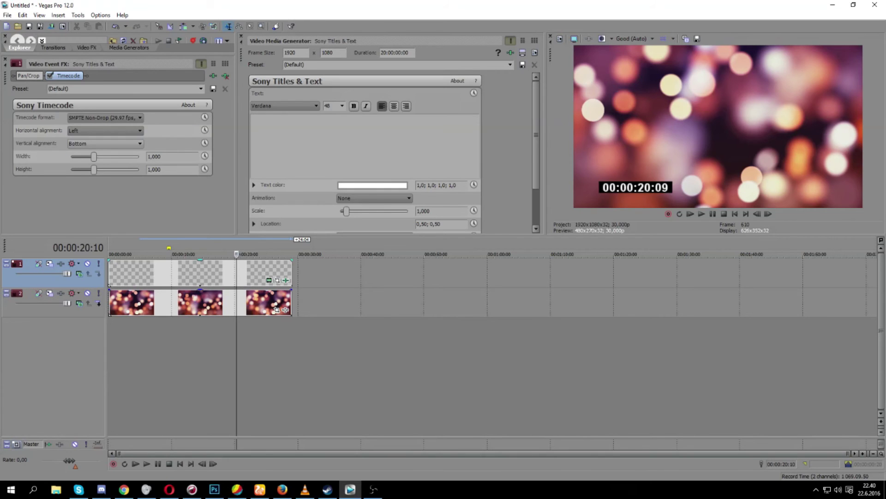
Set the timecode's horizontal alignment to Right.
{"action": "key", "text": "alt+Down"}
{"action": "key", "text": "Down"}
{"action": "key", "text": "Down"}
{"action": "key", "text": "Return"}
{"action": "key", "text": "Tab"}
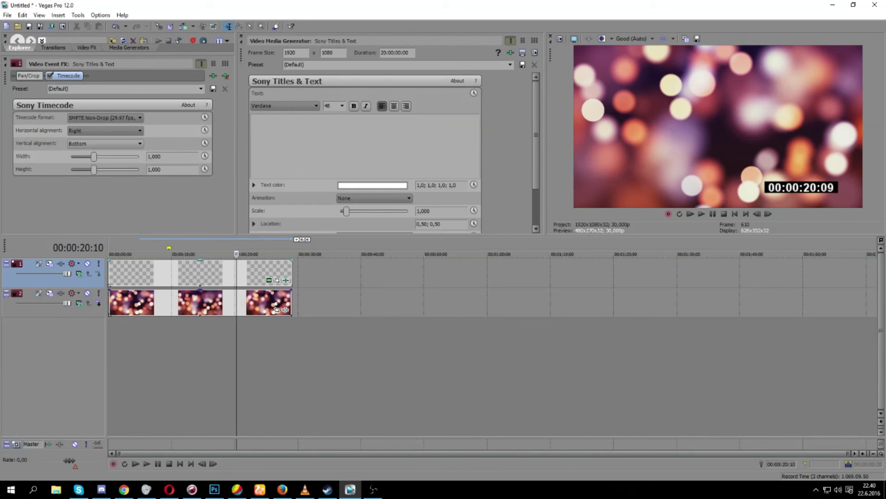
Try the Top and Middle vertical alignments for the timecode, and return it to Bottom.
{"action": "key", "text": "alt+Down"}
{"action": "key", "text": "Up"}
{"action": "key", "text": "Up"}
{"action": "key", "text": "Return"}
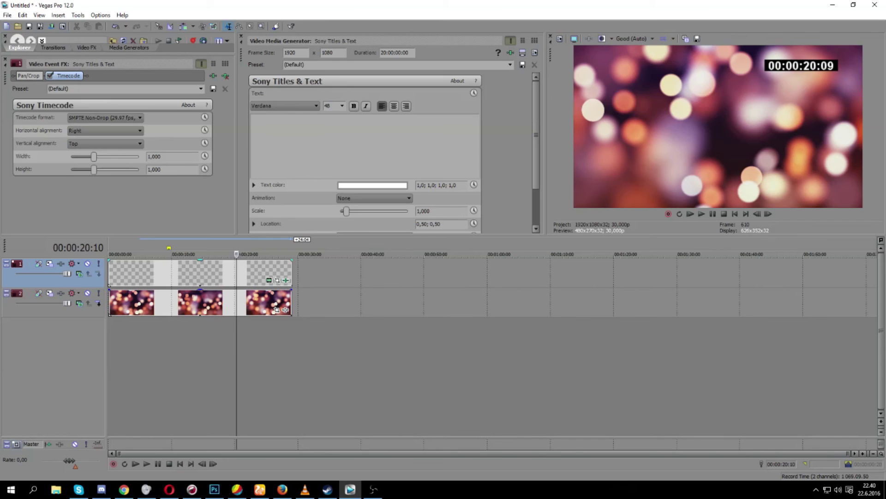
{"action": "key", "text": "alt+Down"}
{"action": "key", "text": "Down"}
{"action": "key", "text": "Return"}
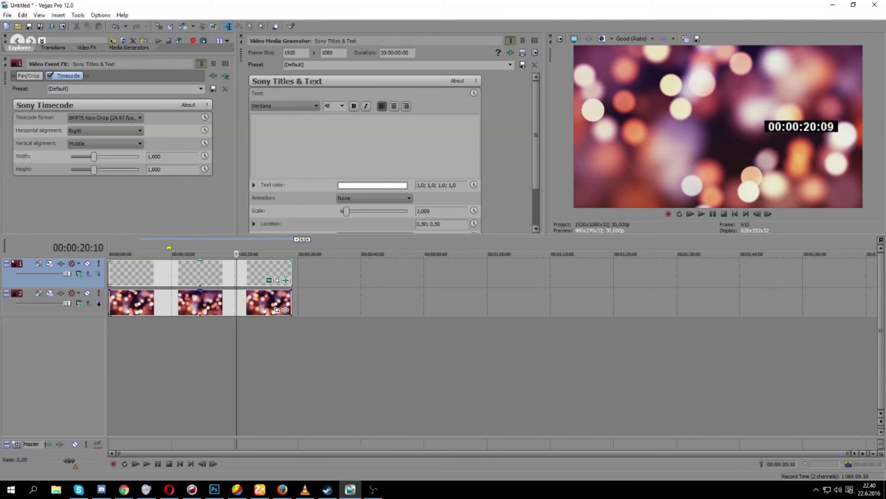
{"action": "key", "text": "alt+Down"}
{"action": "key", "text": "Down"}
{"action": "key", "text": "Return"}
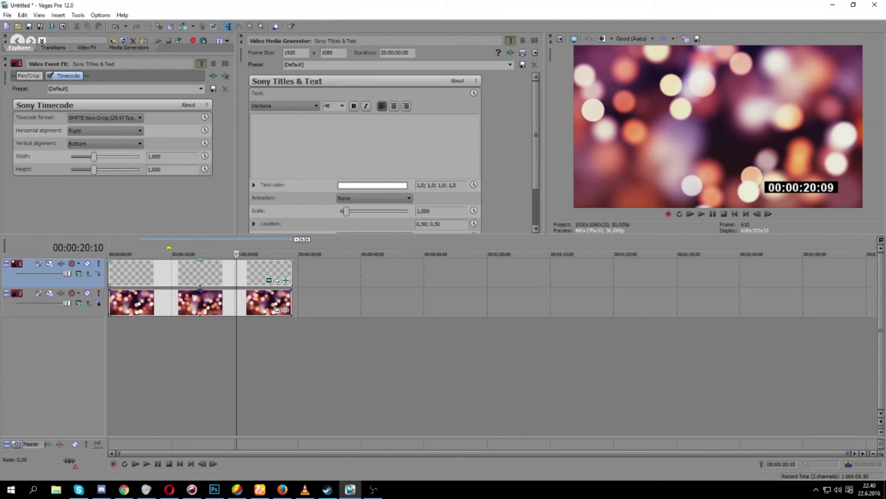
Enlarge the timecode to a width and height of 2,000 and preview it at about four seconds into the clip.
{"action": "left_click_drag", "start_coordinate": [94, 156], "coordinate": [71, 156]}
{"action": "key", "text": "End"}
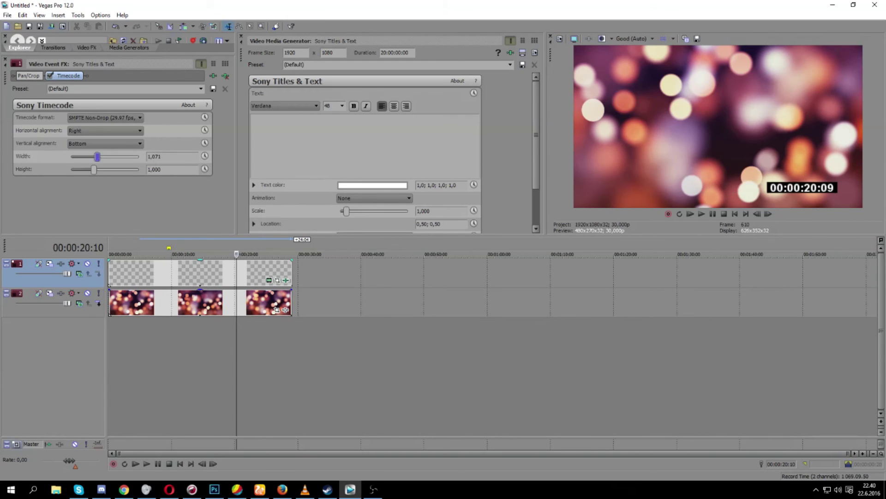
{"action": "left_click_drag", "start_coordinate": [94, 169], "coordinate": [139, 169]}
{"action": "left_click_drag", "start_coordinate": [162, 254], "coordinate": [132, 254]}
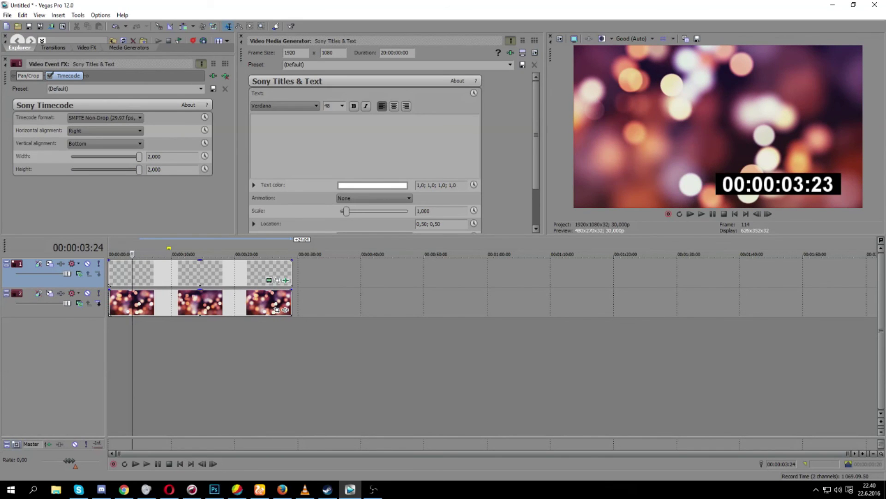